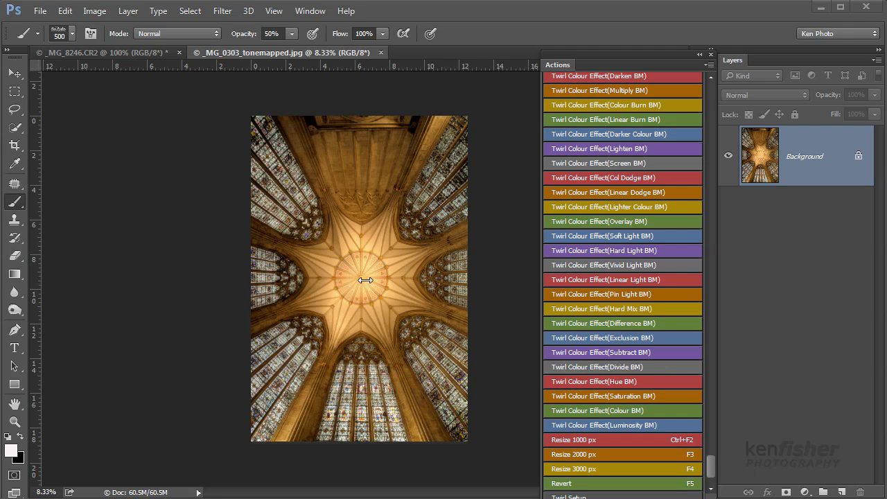
Step: Duplicate the Background layer as "Background copy" within the same document
{"action": "right_click", "coordinate": [809, 168]}
{"action": "left_click", "coordinate": [866, 203]}
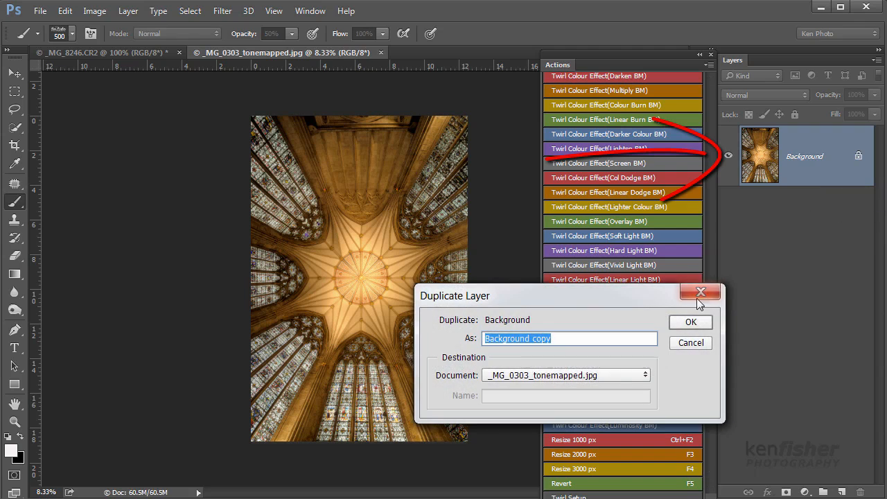
{"action": "left_click", "coordinate": [686, 322]}
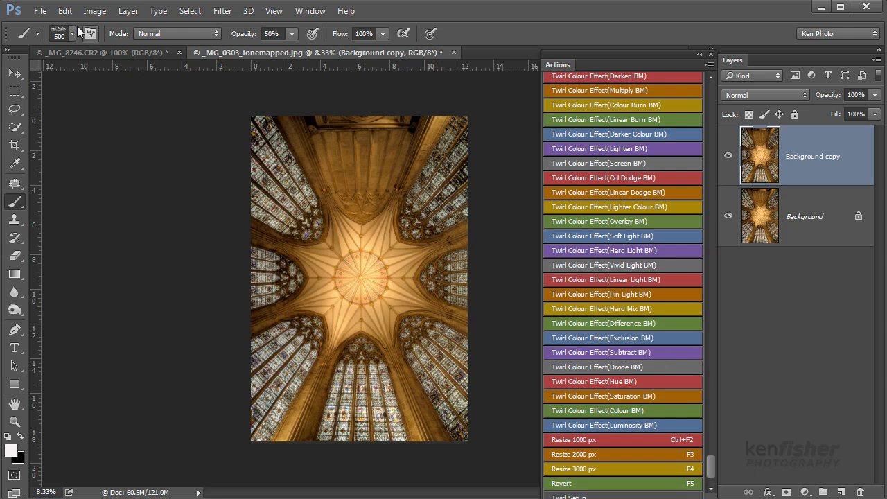
Step: Extend the canvas width by a relative 100 percent, anchored at the middle left so the extra space appears on the right
{"action": "left_click", "coordinate": [94, 11]}
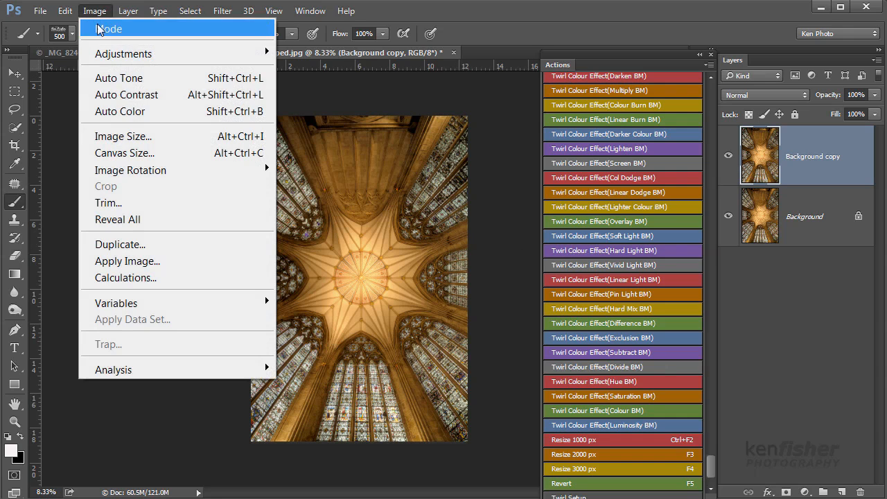
{"action": "left_click", "coordinate": [138, 154]}
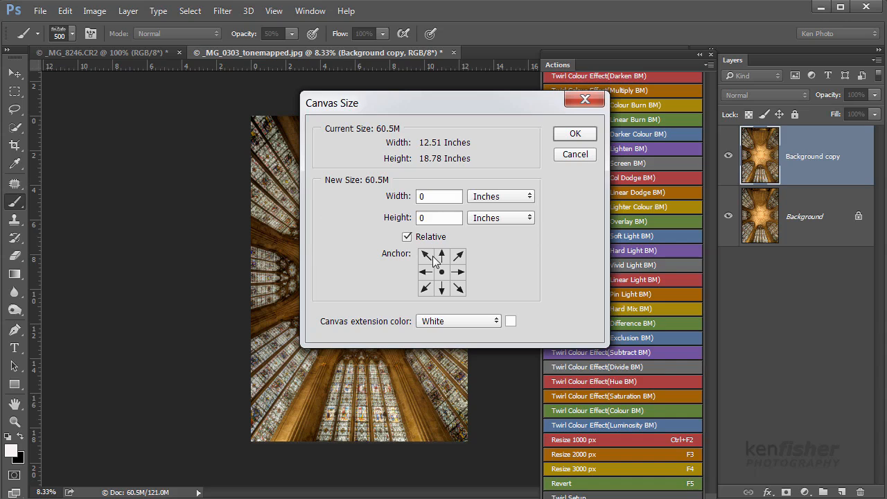
{"action": "left_click", "coordinate": [427, 274]}
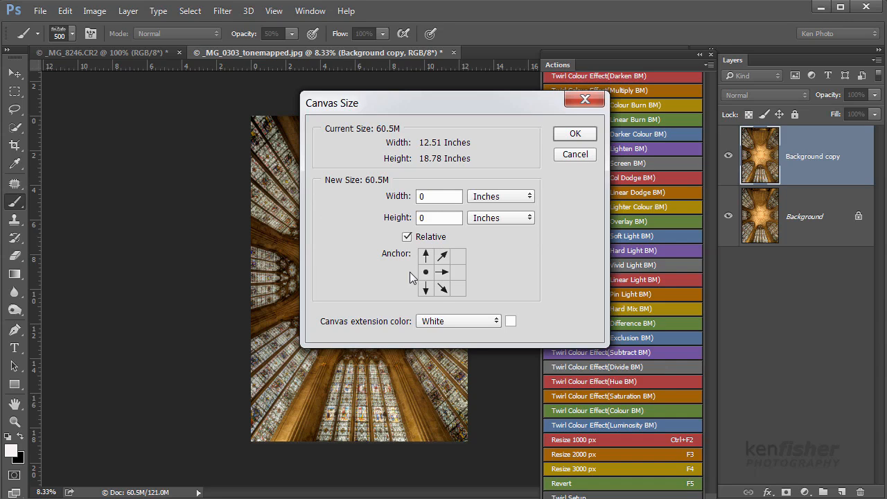
{"action": "left_click", "coordinate": [519, 198]}
{"action": "left_click", "coordinate": [515, 211]}
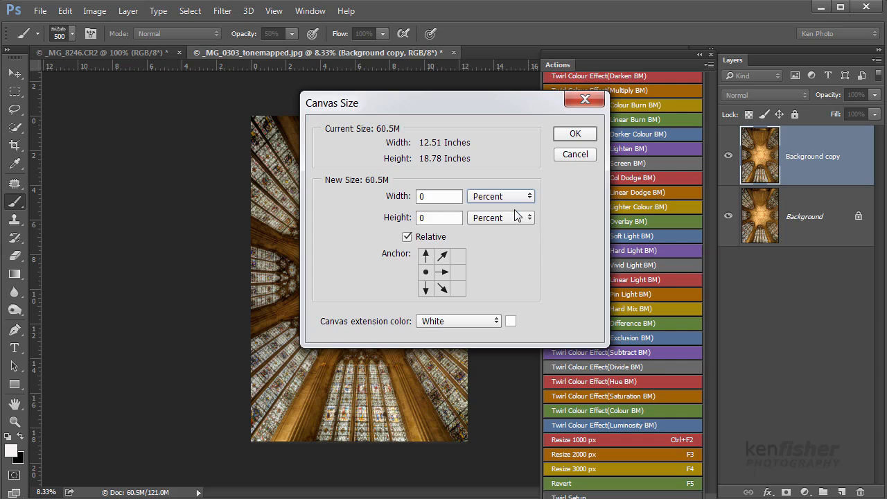
{"action": "double_click", "coordinate": [441, 196]}
{"action": "type", "text": "1"}
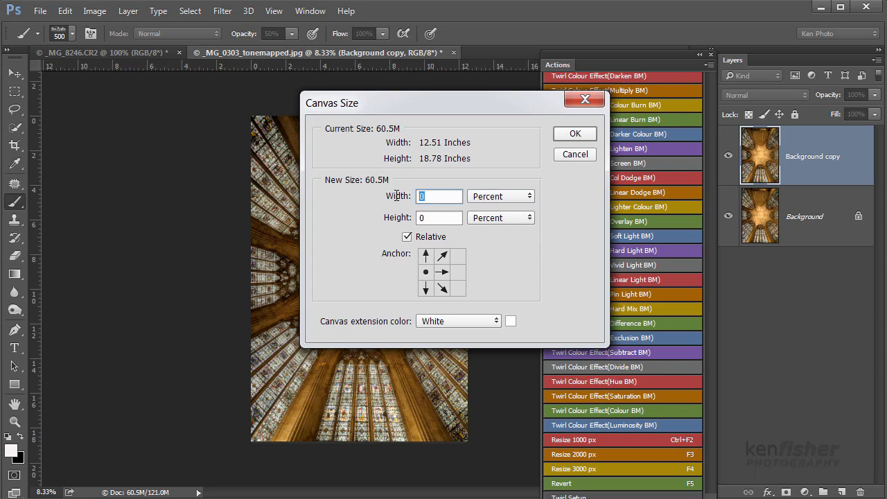
{"action": "type", "text": "00"}
{"action": "left_click", "coordinate": [576, 135]}
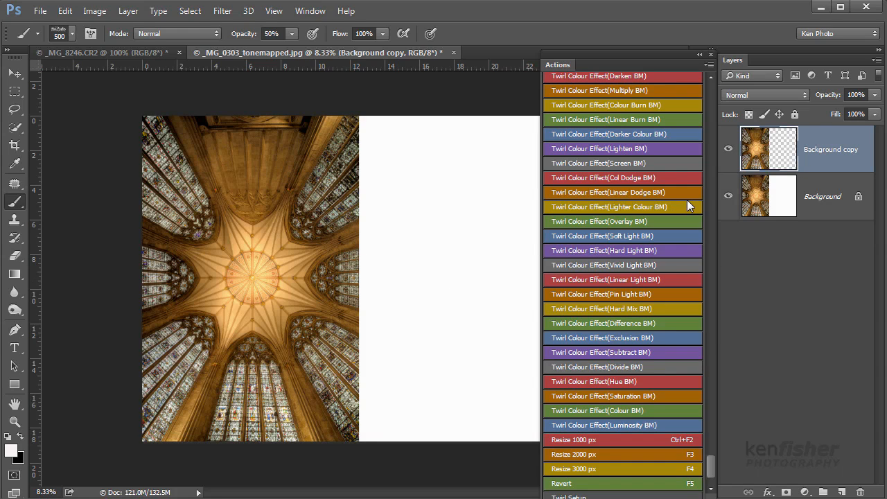
Step: Flip the Background copy layer horizontally around its right edge to mirror the image into the empty half of the canvas
{"action": "key", "text": "ctrl+t"}
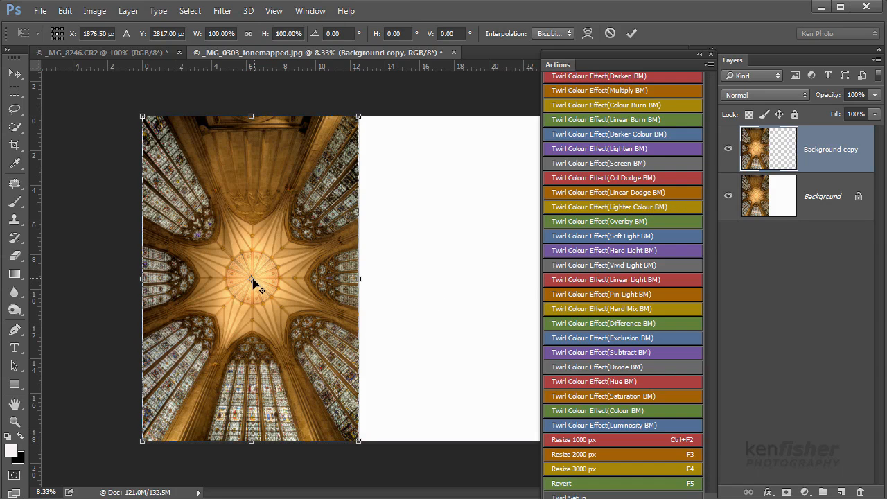
{"action": "left_click_drag", "start_coordinate": [252, 280], "coordinate": [355, 279]}
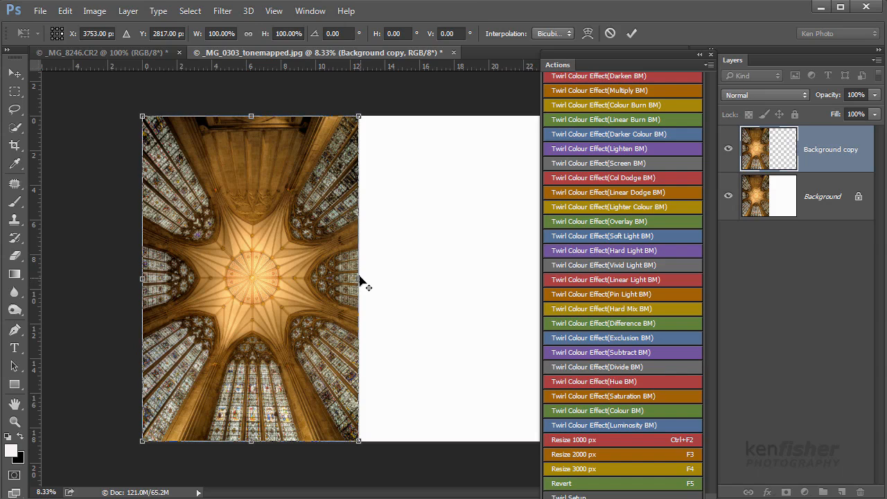
{"action": "right_click", "coordinate": [262, 251]}
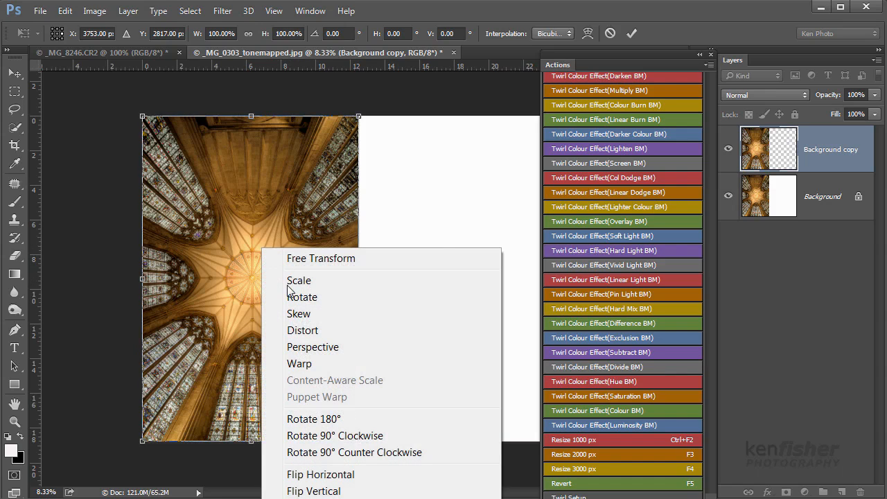
{"action": "left_click", "coordinate": [361, 478]}
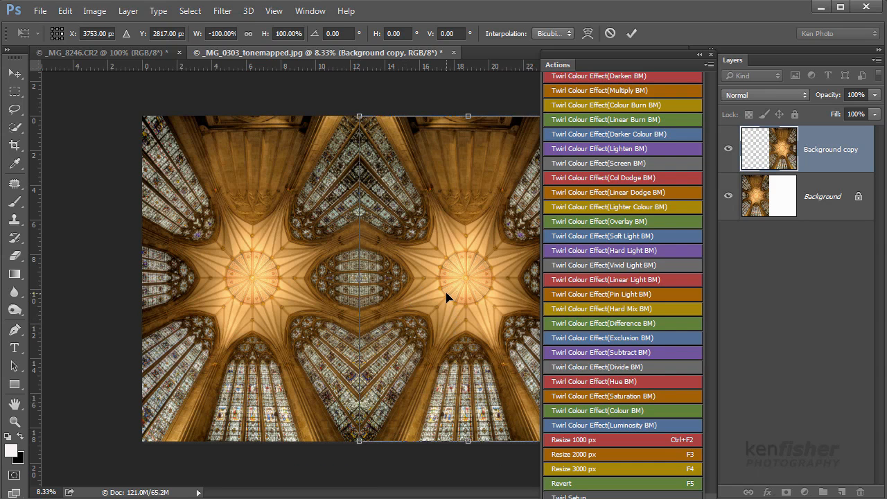
{"action": "key", "text": "b"}
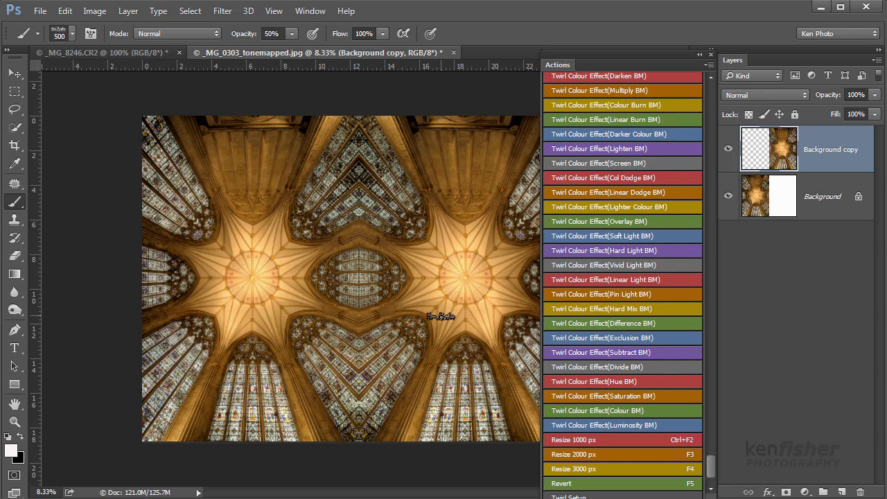
Step: Nudge the mirrored layer left to close the centre seam and flatten the image into one Background layer
{"action": "key", "text": "ctrl+minus"}
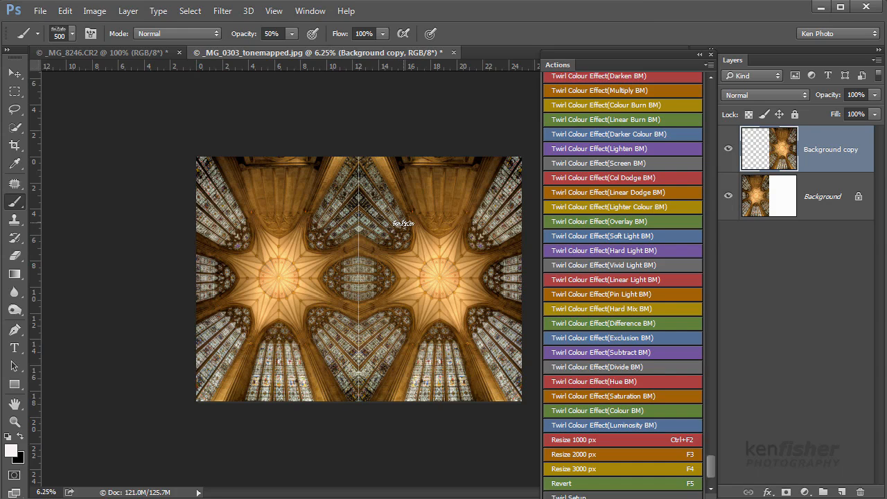
{"action": "key", "text": "ctrl+Left"}
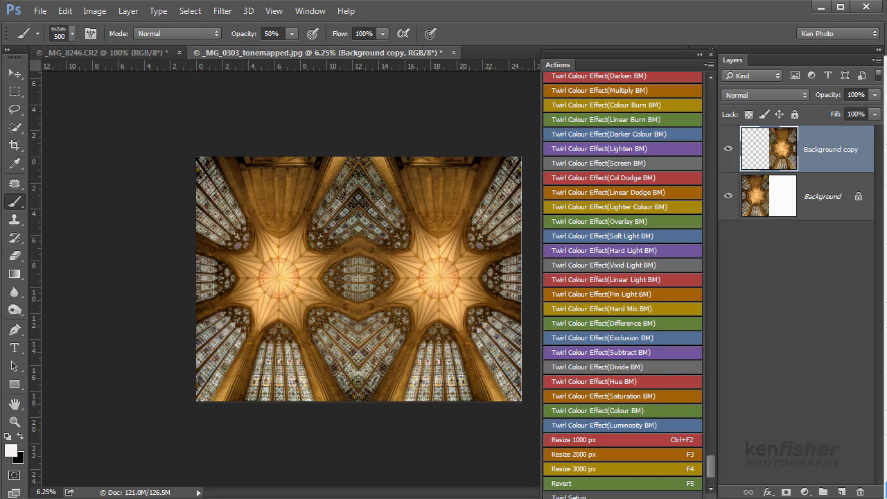
{"action": "left_click", "coordinate": [886, 491]}
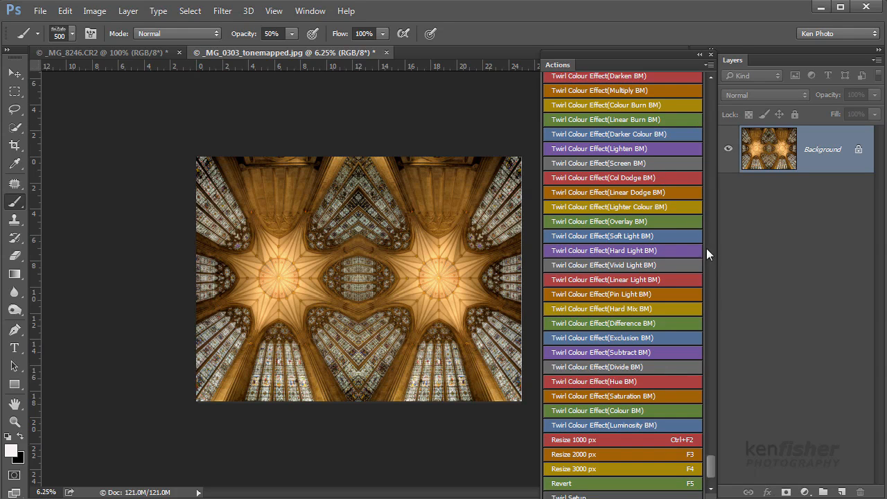
Step: Shrink the mirrored image with the Resize 1000 px action
{"action": "left_click", "coordinate": [594, 439]}
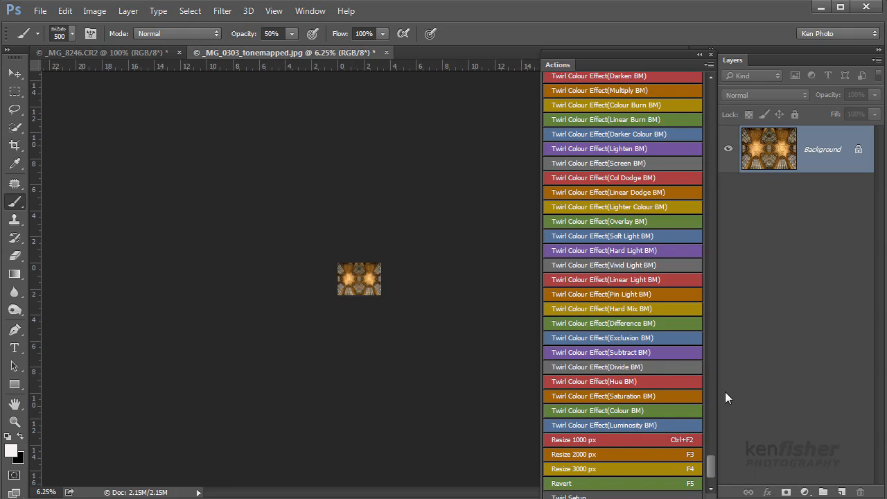
{"action": "key", "text": "ctrl+plus"}
{"action": "key", "text": "ctrl+plus"}
{"action": "key", "text": "ctrl+plus"}
{"action": "key", "text": "ctrl+plus"}
{"action": "key", "text": "ctrl+plus"}
{"action": "key", "text": "ctrl+plus"}
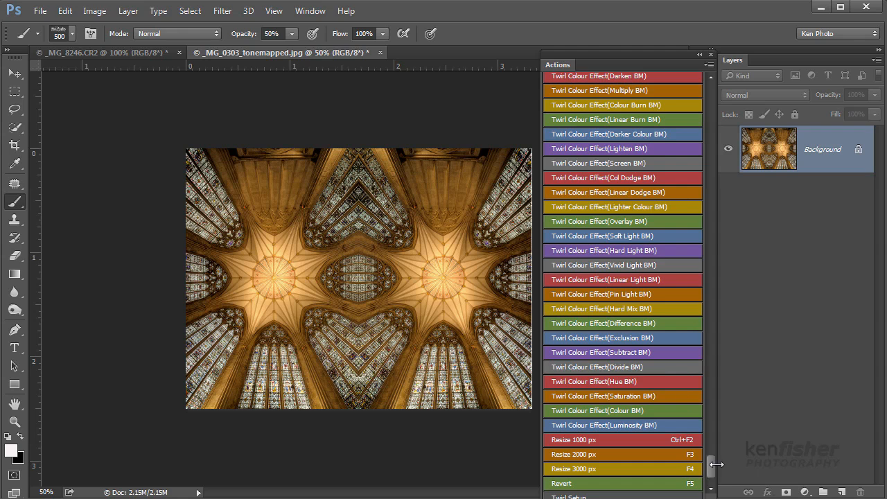
Step: Run the Twirl Colour Effect(Lighten BM) action with a first twirl angle of -200 and a second of 200
{"action": "left_click_drag", "start_coordinate": [710, 464], "coordinate": [709, 463]}
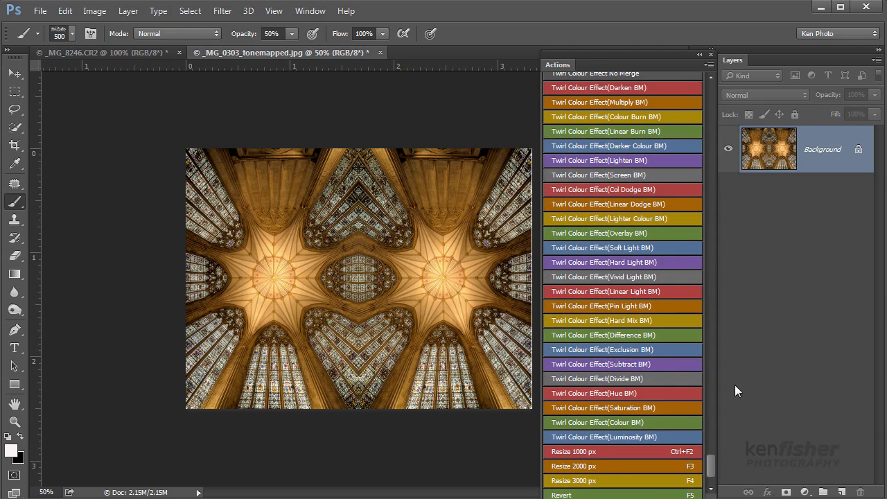
{"action": "left_click", "coordinate": [650, 161]}
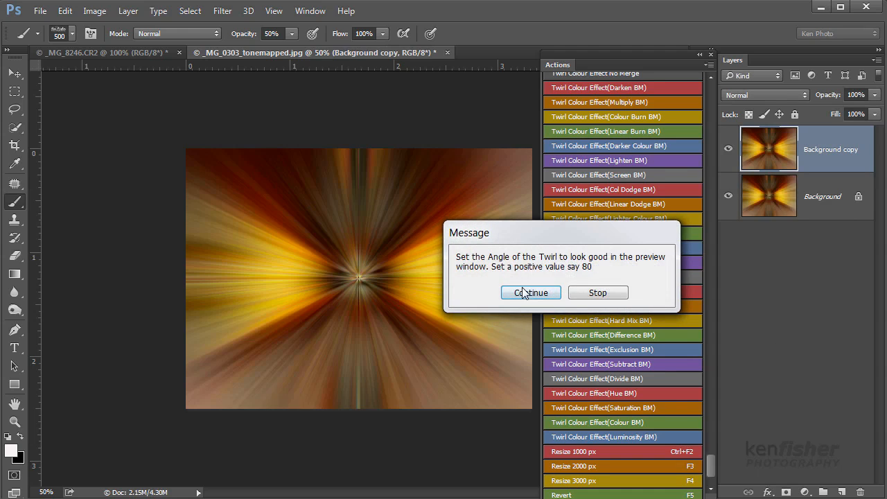
{"action": "left_click", "coordinate": [524, 293]}
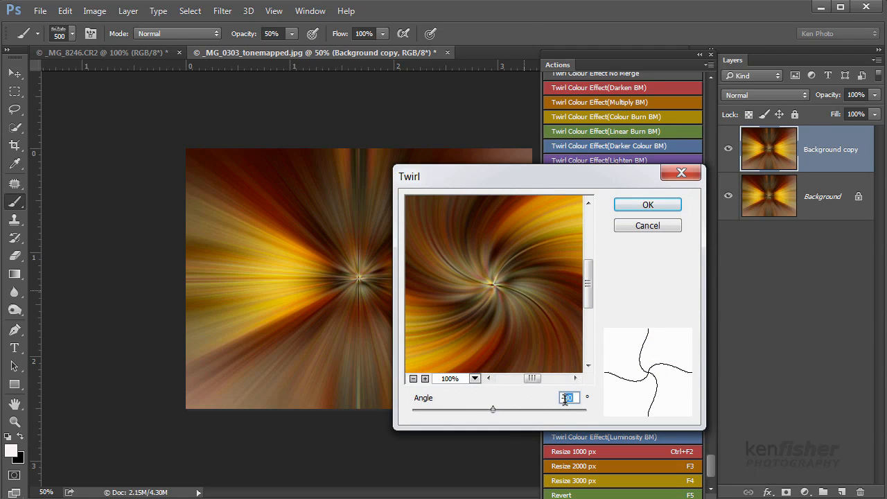
{"action": "type", "text": "-200"}
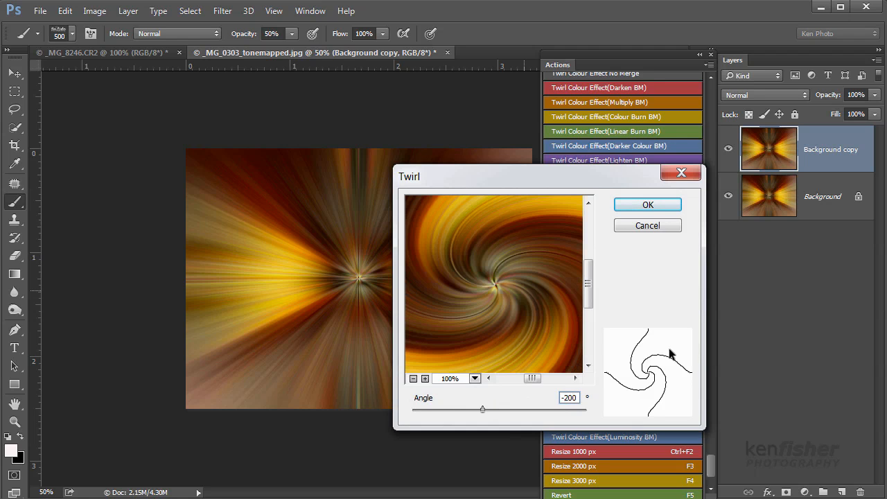
{"action": "left_click", "coordinate": [646, 203]}
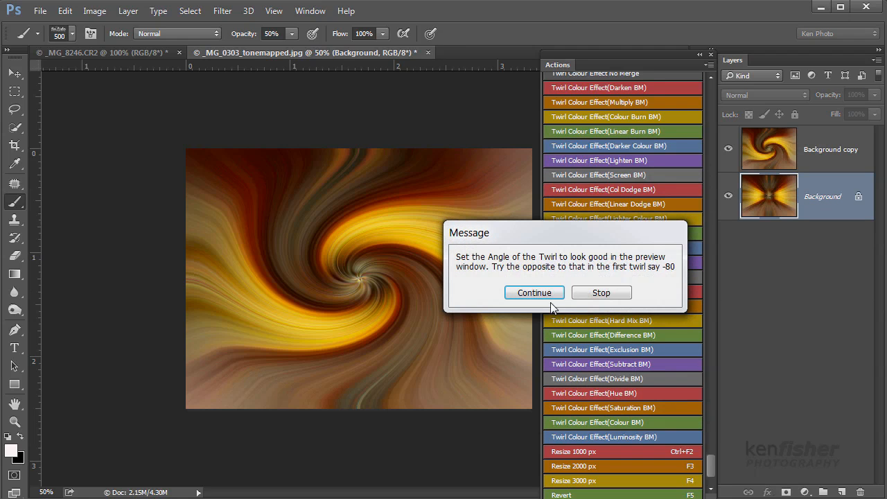
{"action": "left_click", "coordinate": [518, 292]}
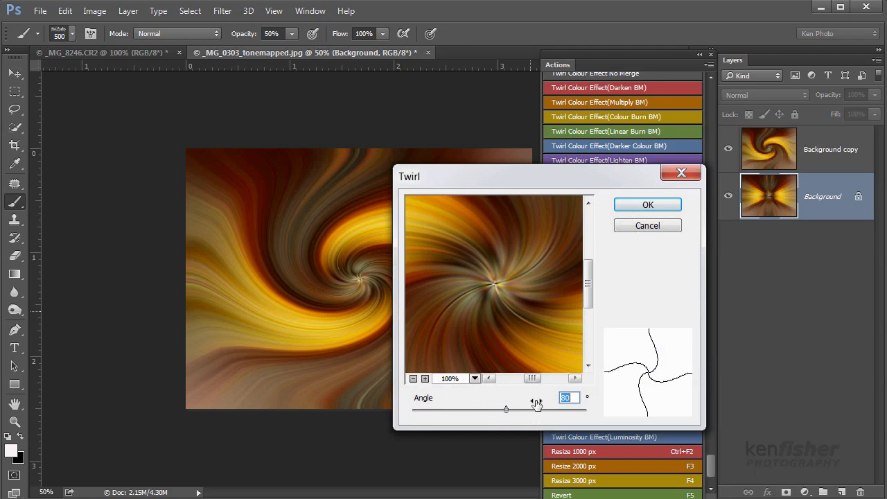
{"action": "type", "text": "200"}
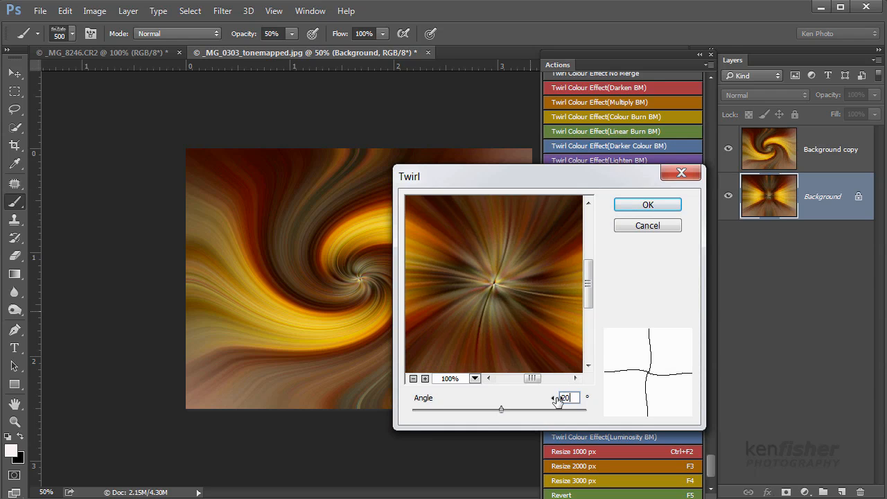
{"action": "left_click", "coordinate": [648, 205]}
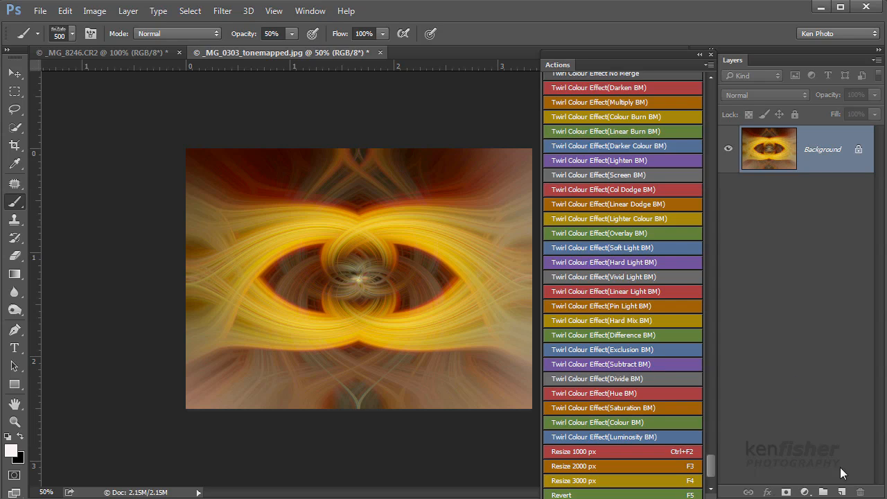
Step: Add a Levels adjustment layer with the midtones at 0.91 and the white point at 237
{"action": "left_click", "coordinate": [805, 493]}
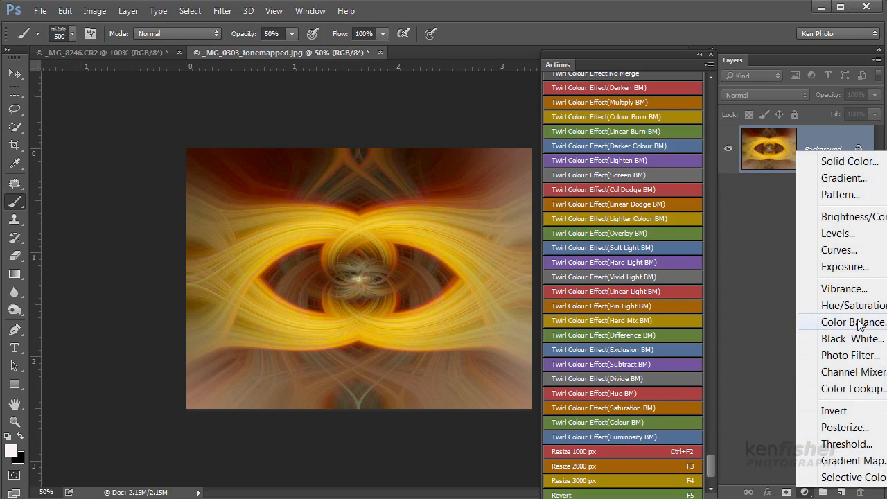
{"action": "left_click", "coordinate": [846, 235]}
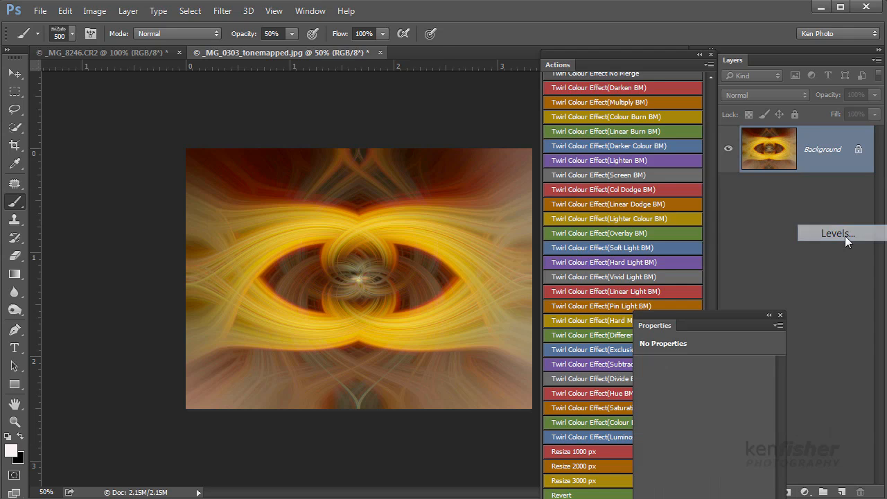
{"action": "left_click_drag", "start_coordinate": [717, 470], "coordinate": [761, 467]}
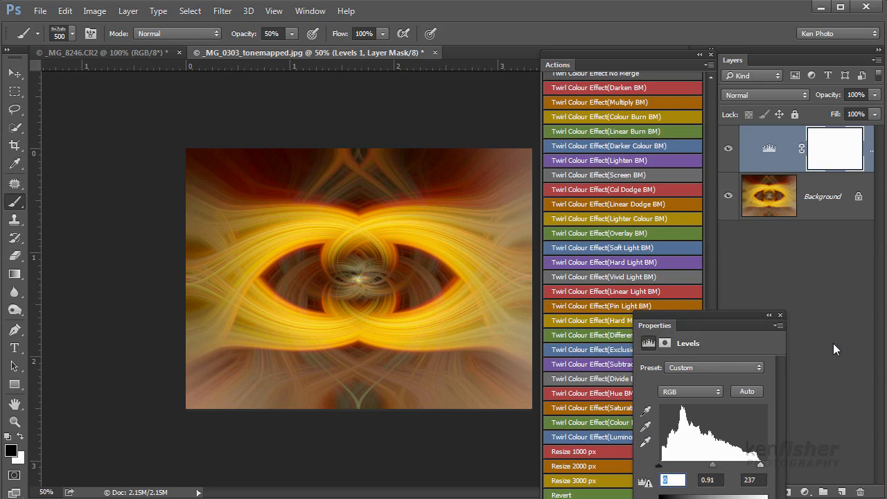
{"action": "left_click", "coordinate": [829, 364]}
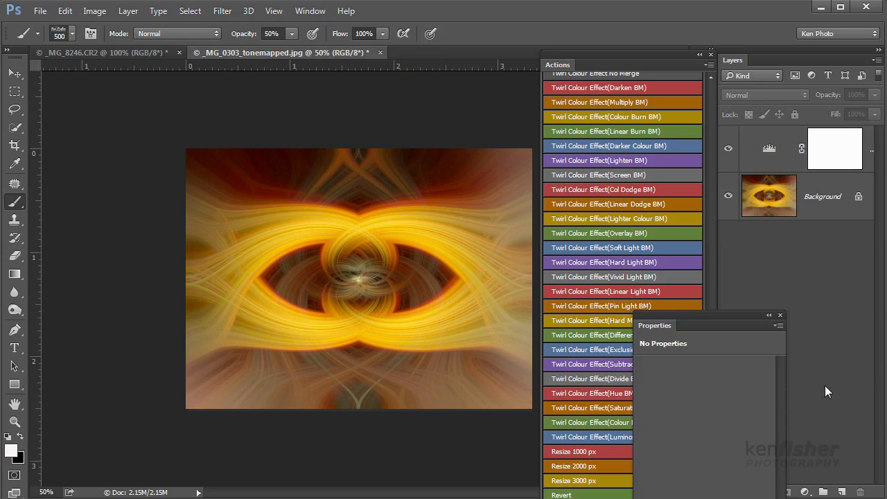
Step: Add a Color Balance adjustment layer with midtones at -49 Cyan/Red, +59 Magenta/Green and -35 Yellow/Blue
{"action": "left_click", "coordinate": [804, 491]}
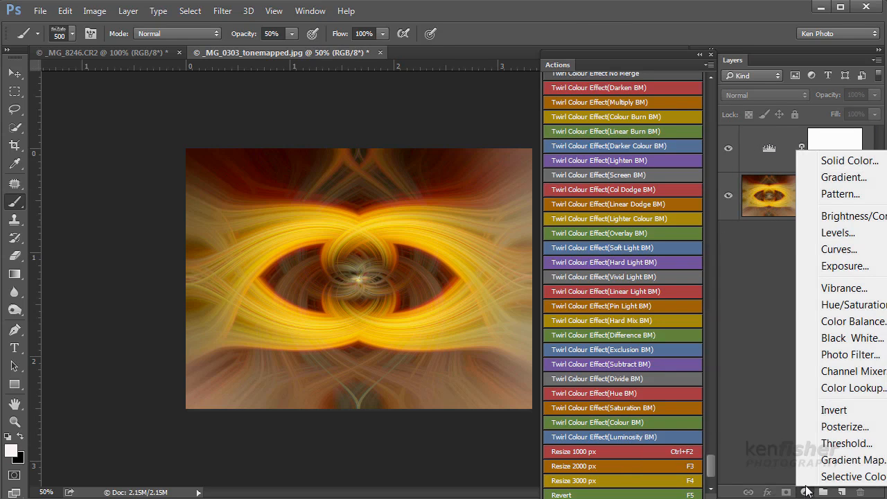
{"action": "left_click", "coordinate": [854, 323]}
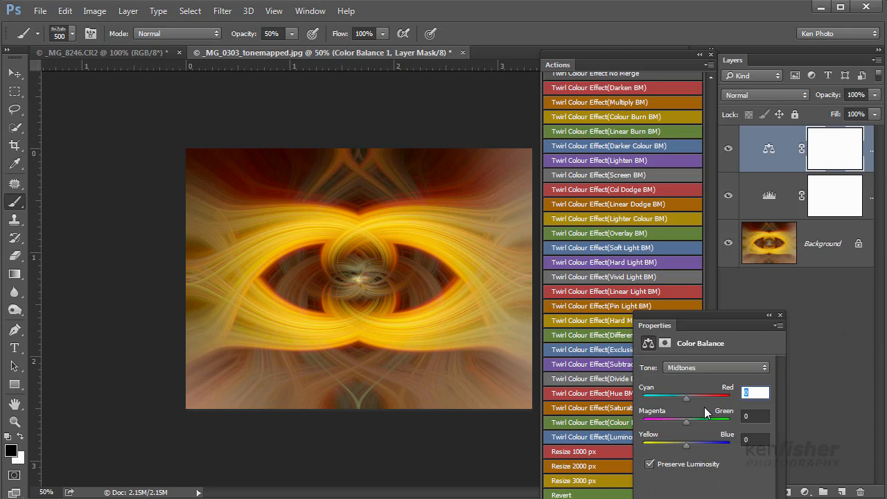
{"action": "left_click_drag", "start_coordinate": [682, 398], "coordinate": [674, 447]}
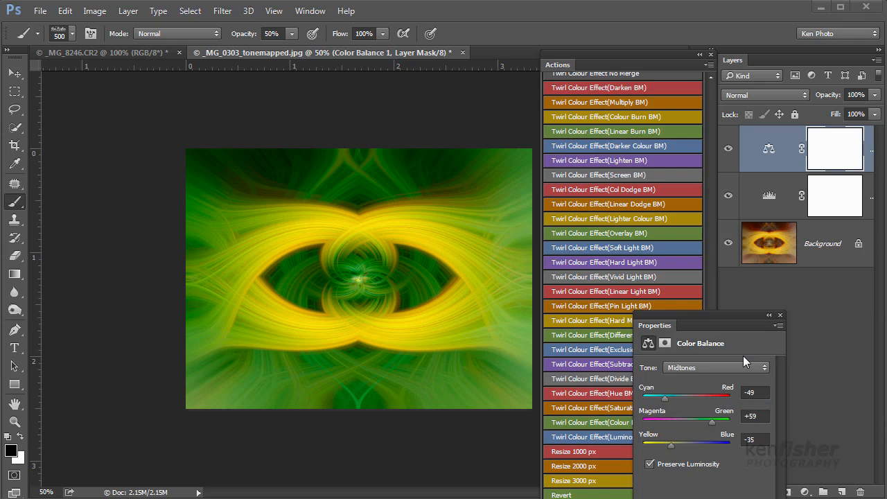
{"action": "left_click_drag", "start_coordinate": [655, 330], "coordinate": [763, 314]}
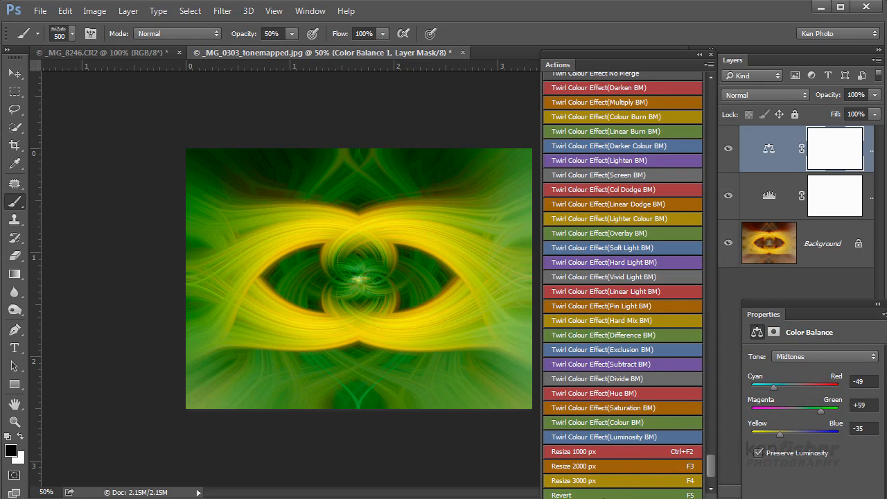
Step: Revert the image to its original state and shrink it with the Resize 1000 px action
{"action": "left_click", "coordinate": [628, 493]}
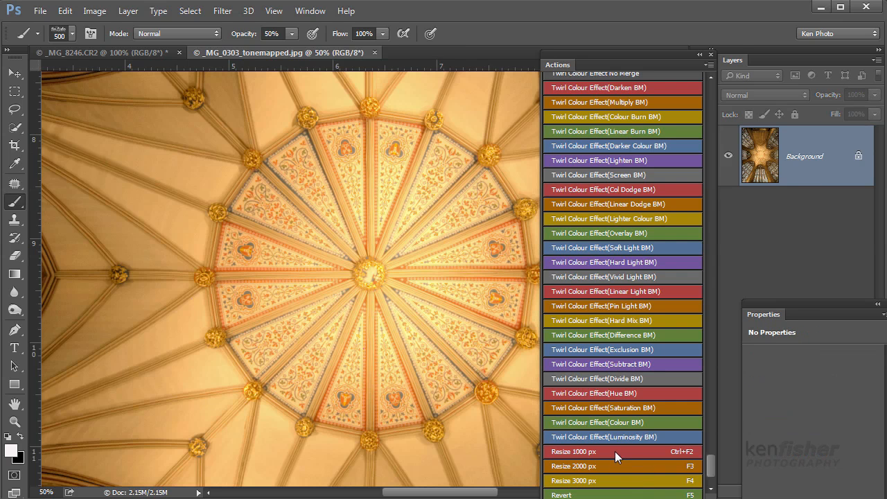
{"action": "left_click", "coordinate": [608, 451]}
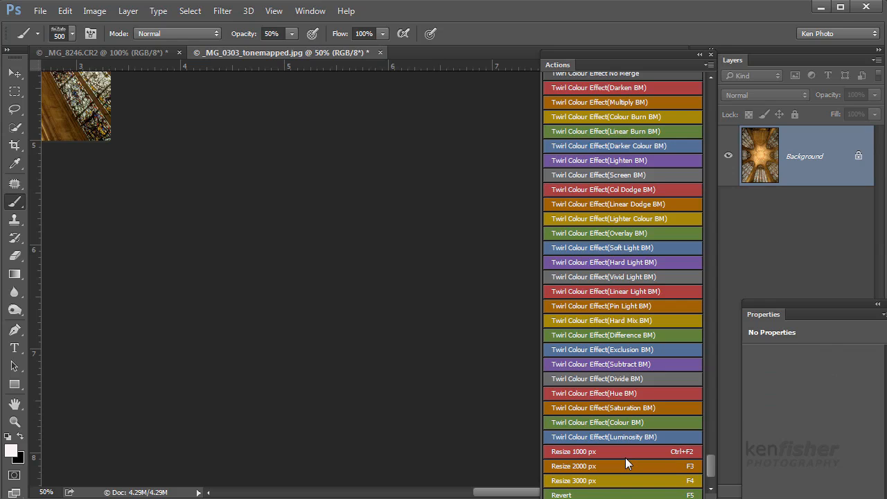
{"action": "key", "text": "ctrl+minus"}
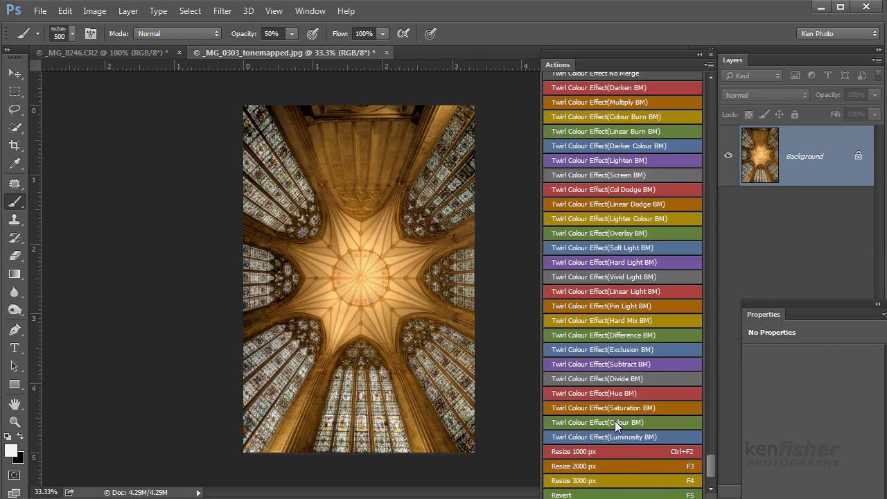
Step: Run the Twirl Setup action on the resized original image
{"action": "left_click_drag", "start_coordinate": [709, 457], "coordinate": [710, 466]}
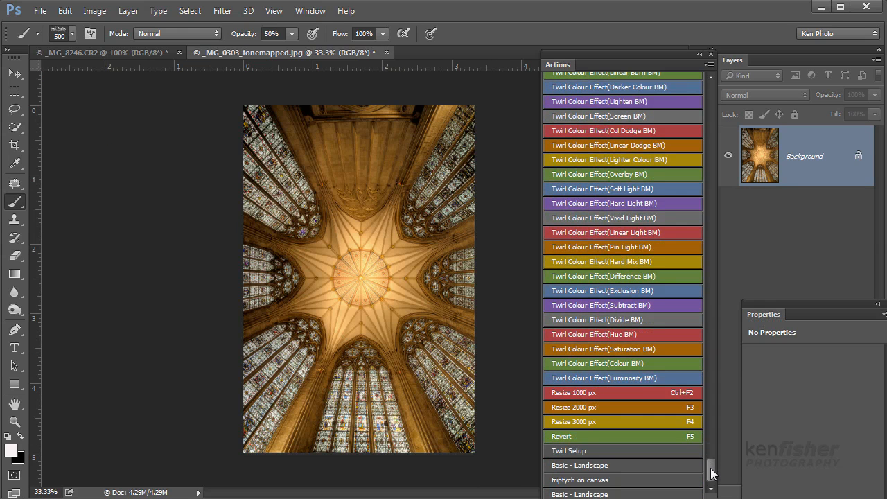
{"action": "left_click", "coordinate": [575, 450]}
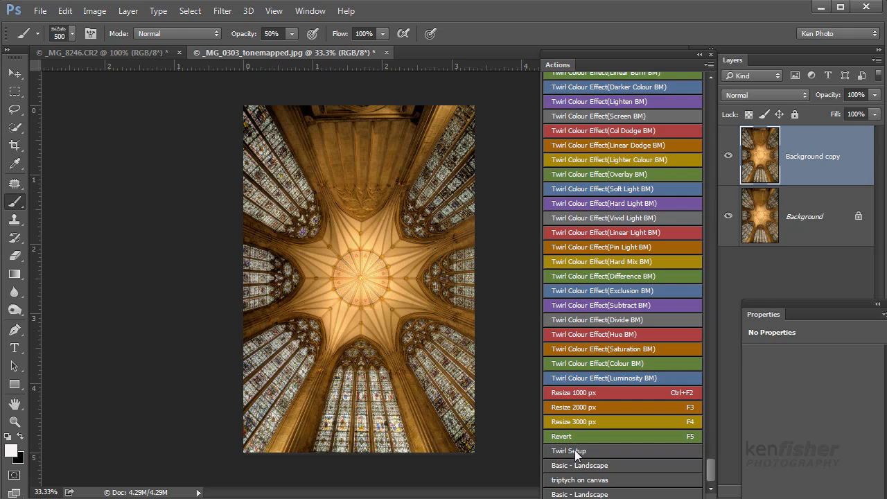